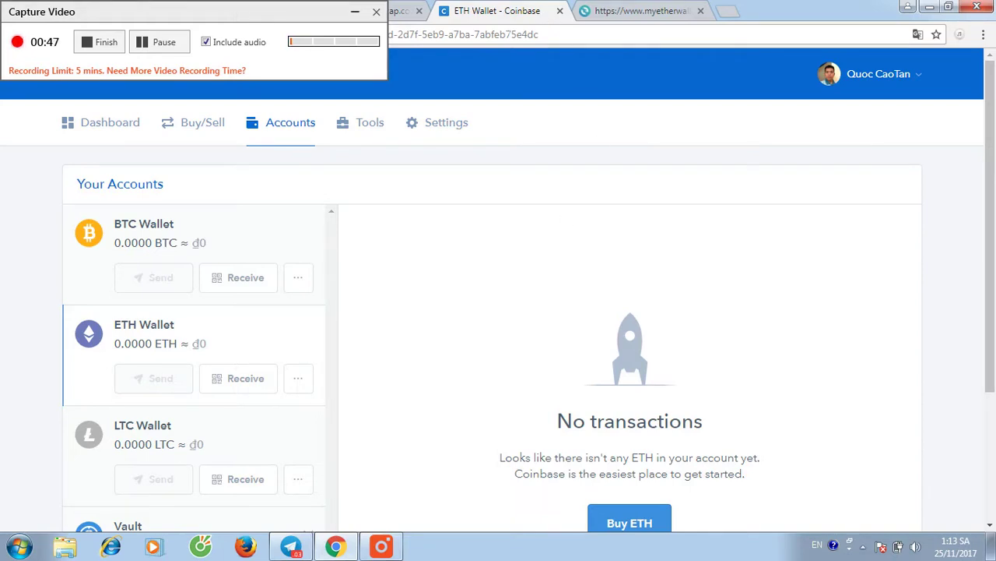
# Copy the receiving address of the Coinbase ETH Wallet and close the address window
pyautogui.click(355, 12)
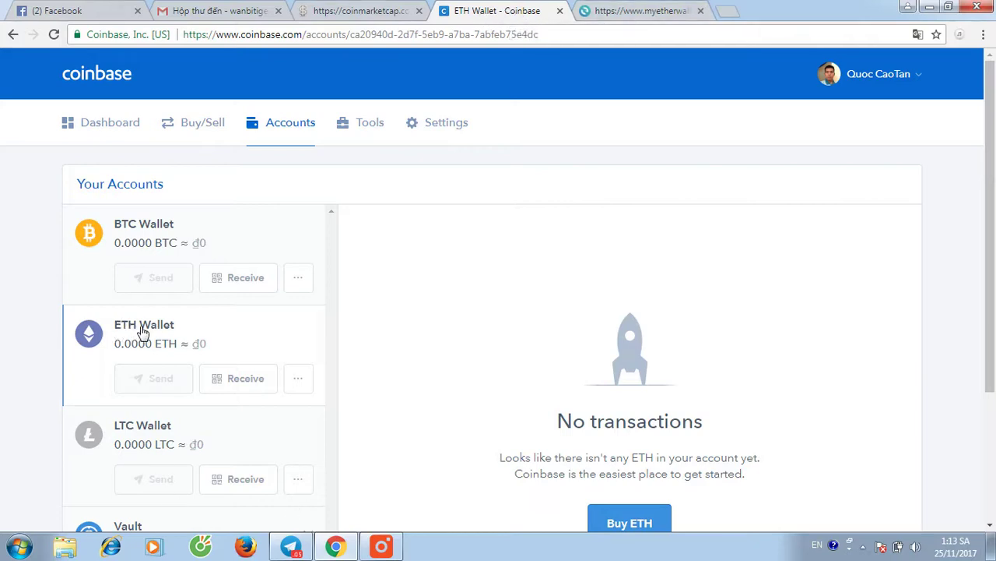
pyautogui.click(248, 378)
pyautogui.click(515, 383)
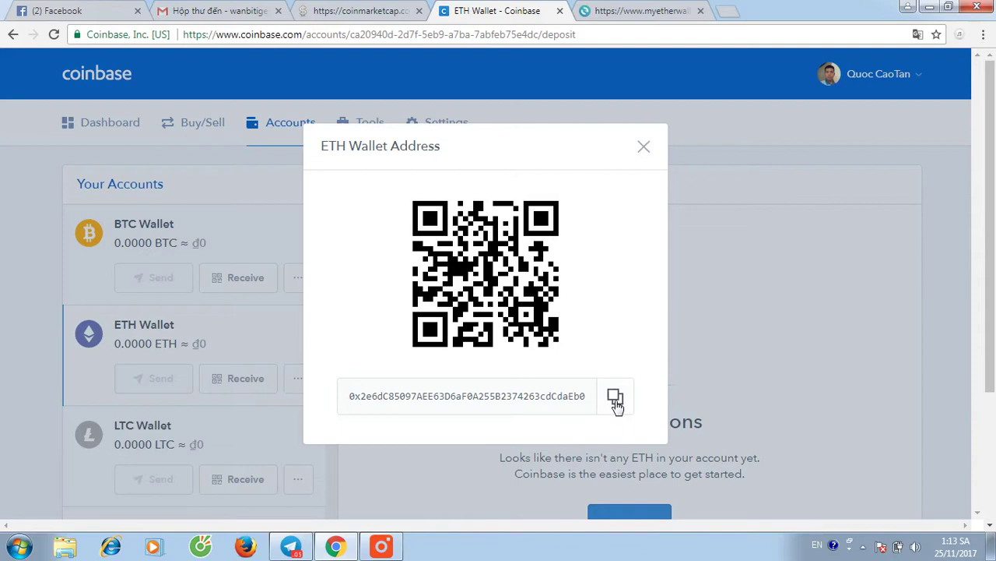
pyautogui.click(615, 398)
pyautogui.click(645, 149)
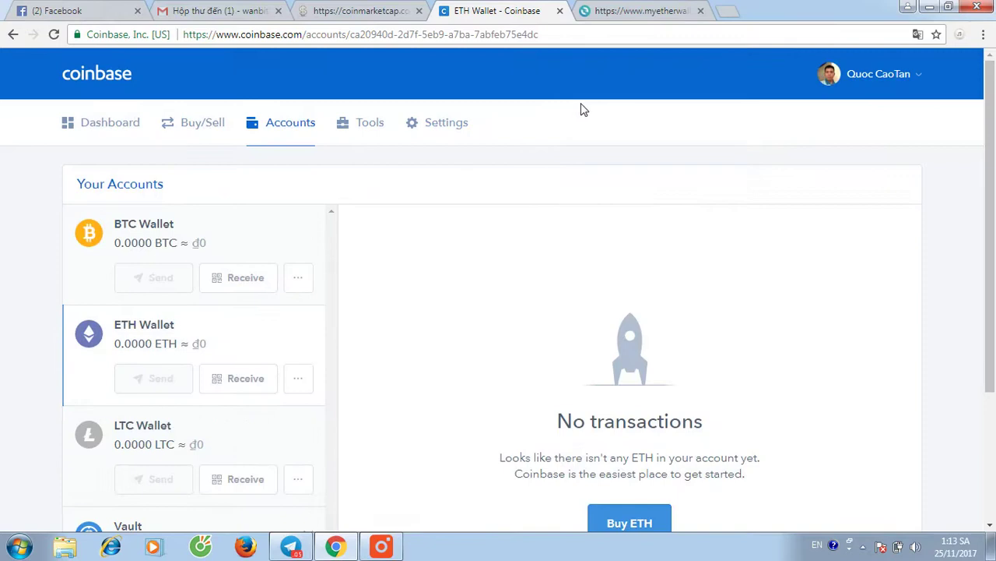
# Switch to MyEtherWallet and unlock the fourth listed address (holding 0.0028 ETH) through the Ledger Wallet on the Send Ether & Tokens page
pyautogui.click(651, 12)
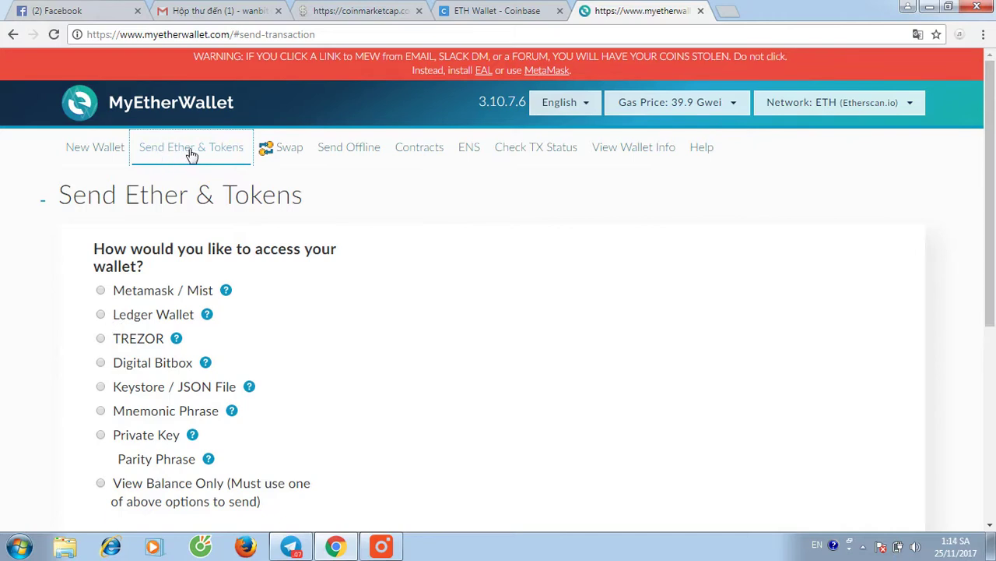
pyautogui.click(100, 316)
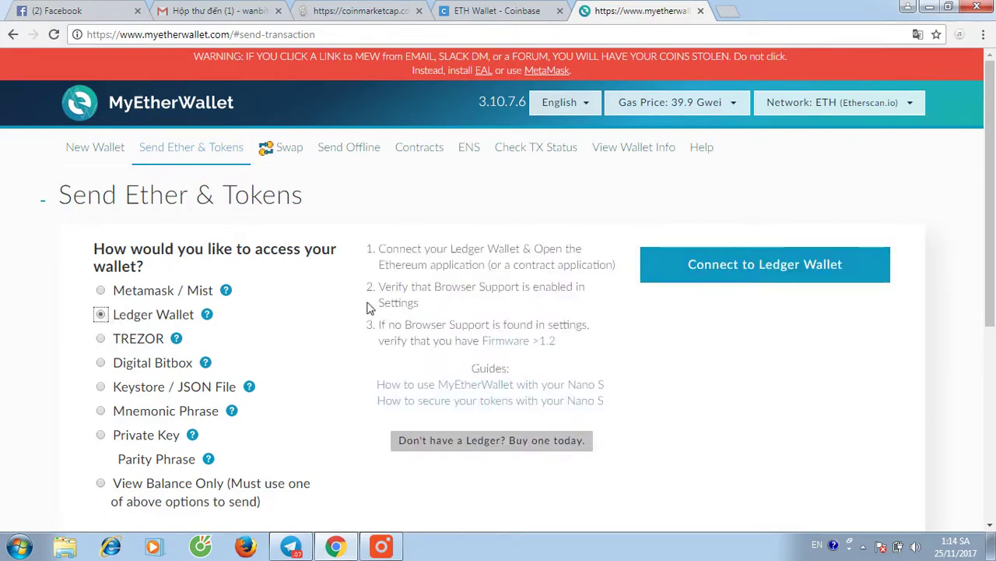
pyautogui.click(794, 274)
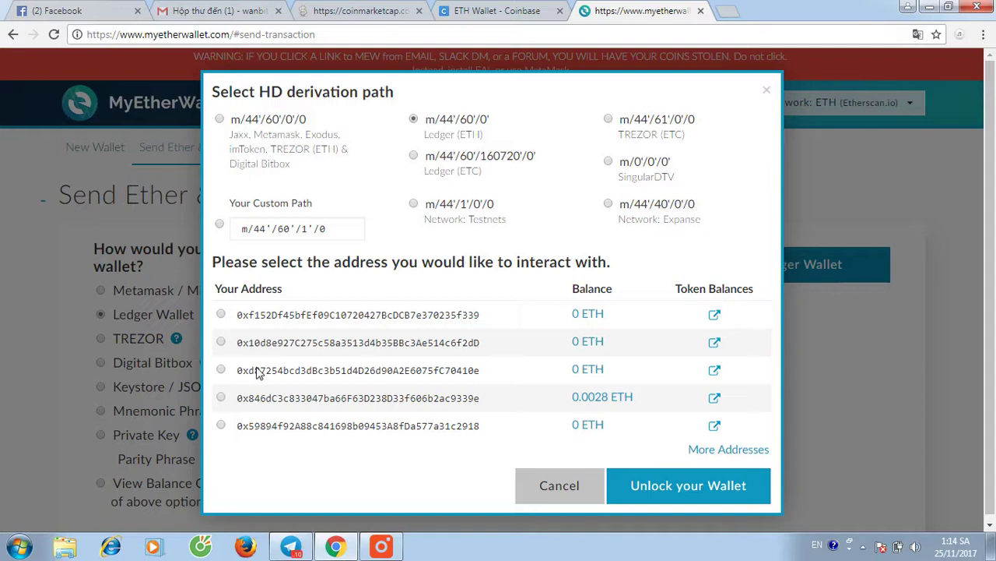
pyautogui.click(222, 397)
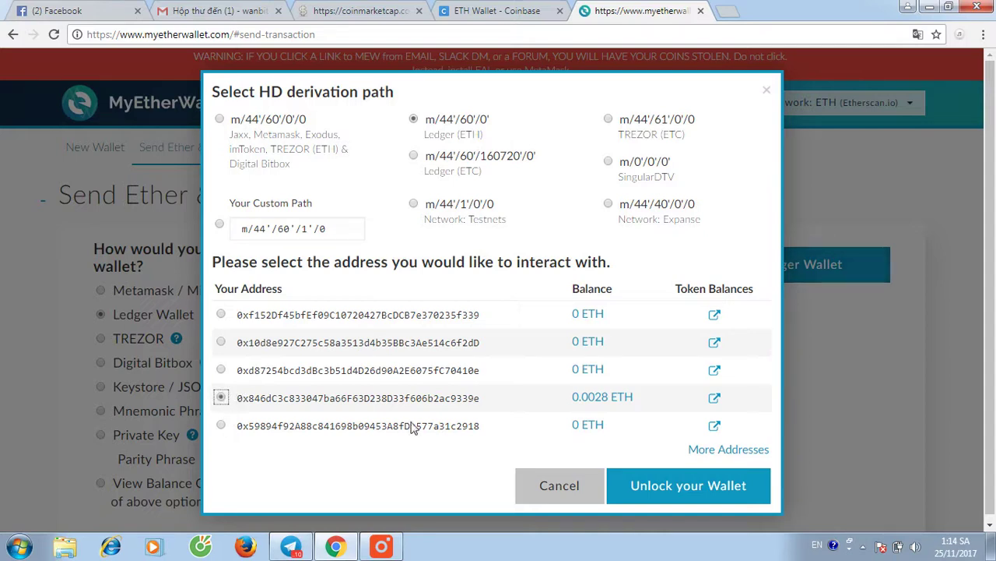
pyautogui.click(703, 488)
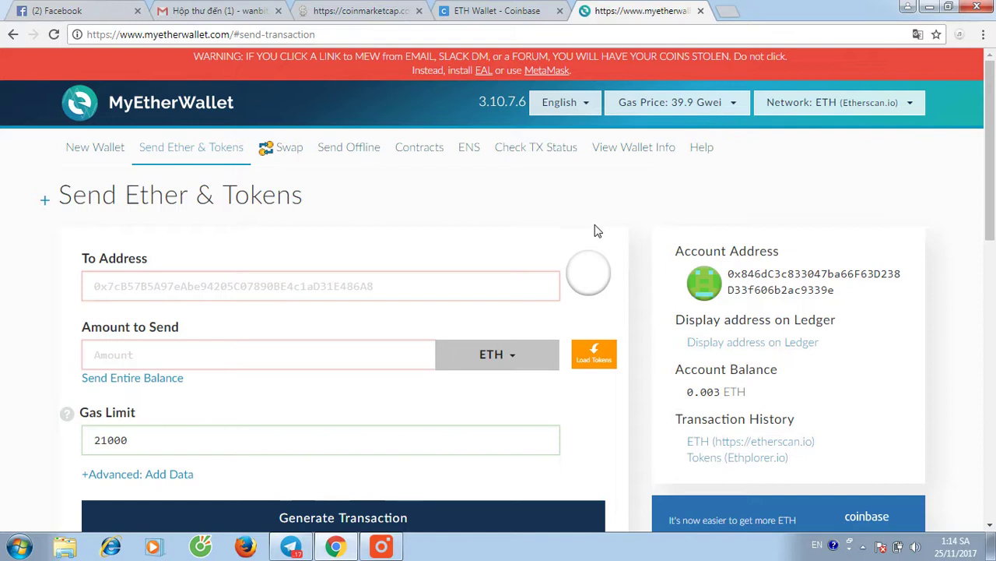
# Enter the copied Coinbase wallet address as the recipient and set the amount to send to 0.001 ETH
pyautogui.click(94, 286)
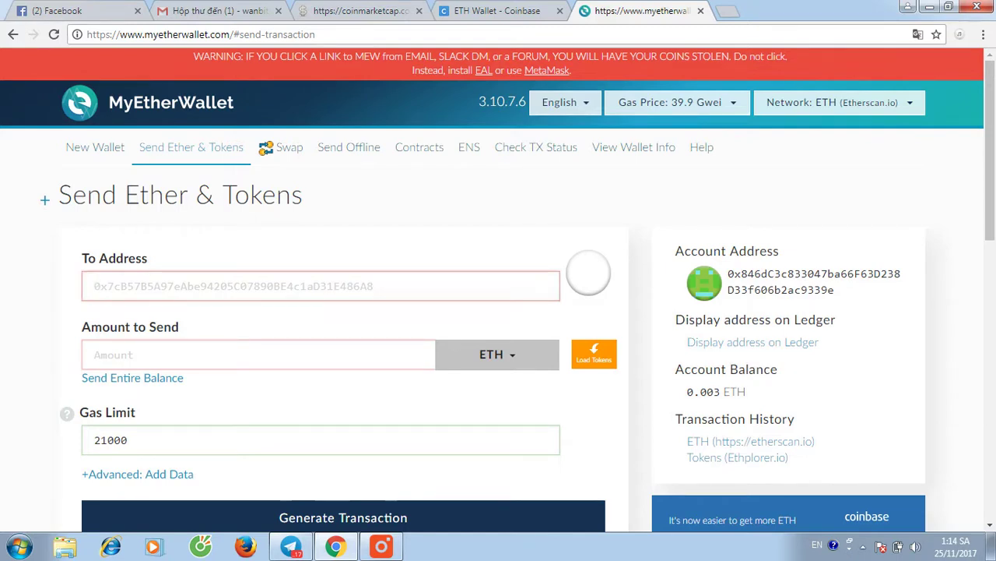
pyautogui.hotkey('ctrl', 'v')
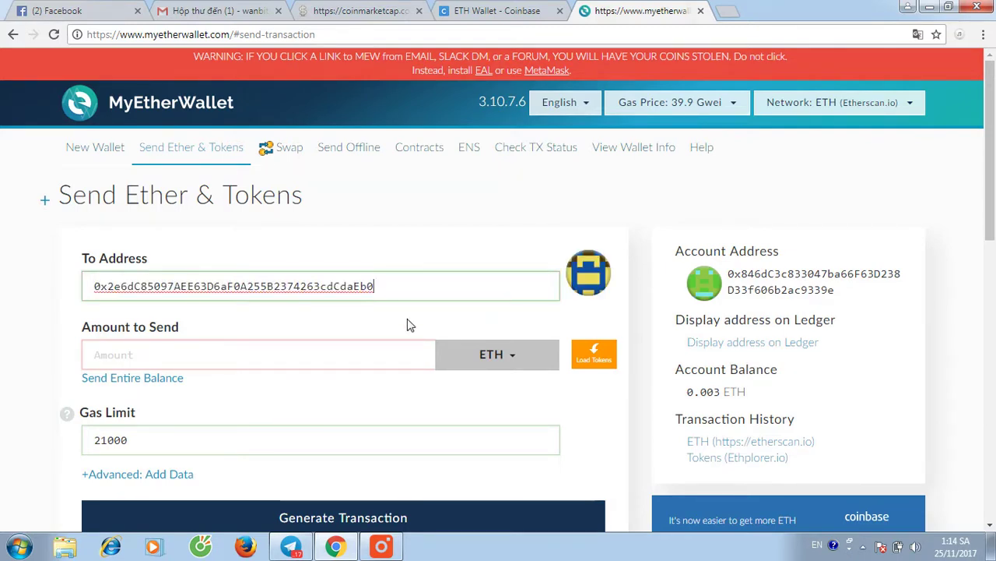
pyautogui.click(148, 355)
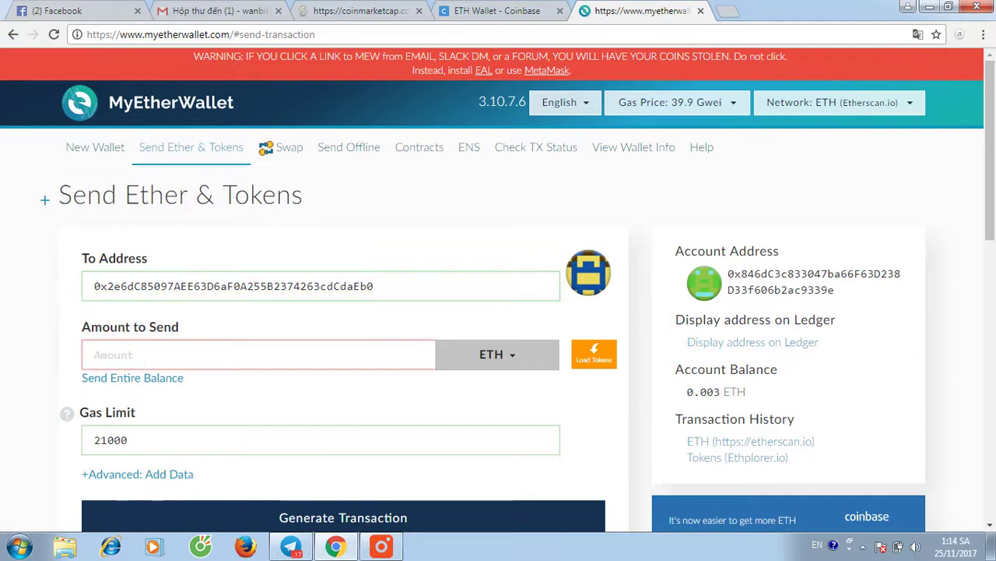
pyautogui.write('0.001')
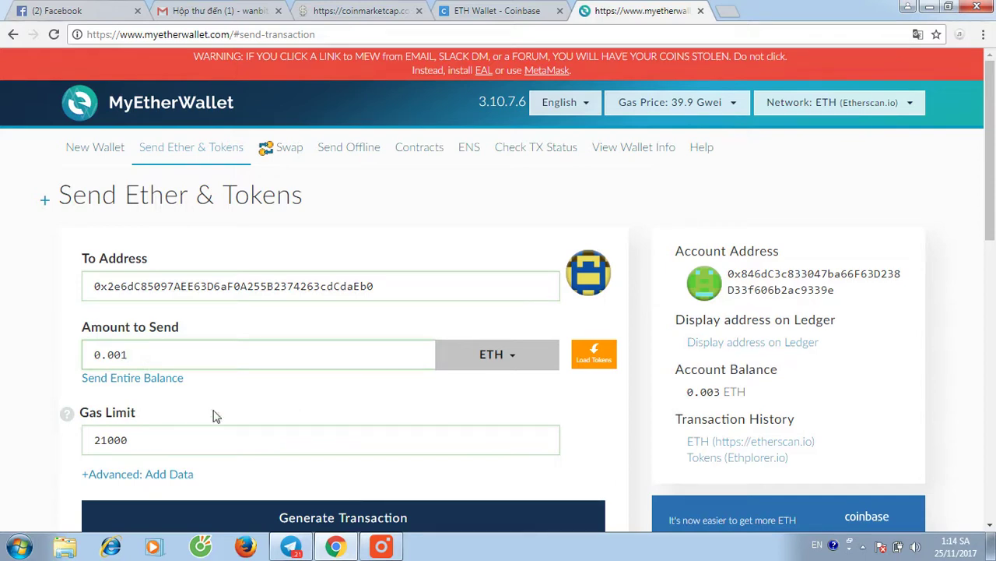
# Lower the gas price to 20.2 Gwei
pyautogui.click(693, 108)
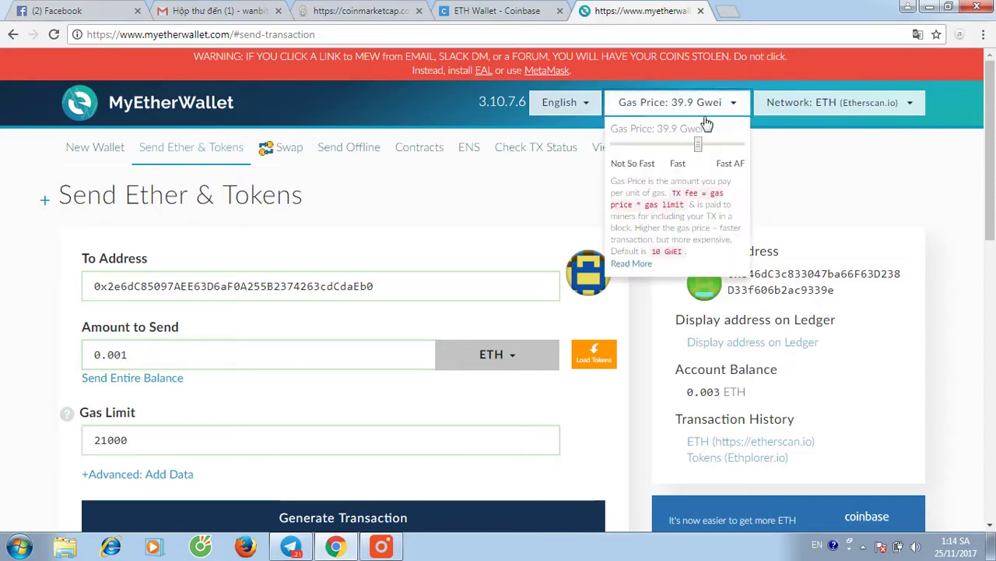
pyautogui.moveTo(698, 146); pyautogui.dragTo(658, 155)
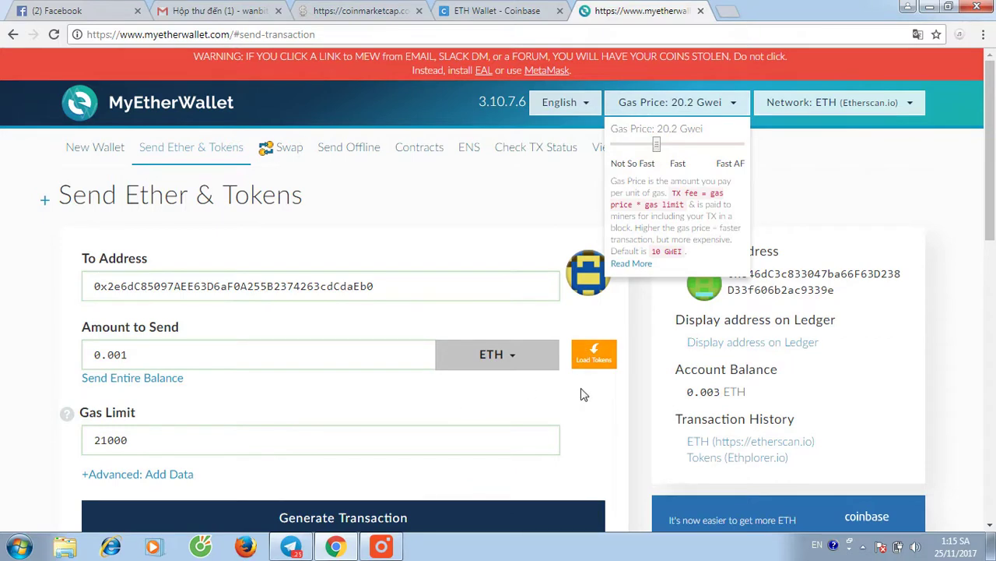
pyautogui.click(732, 113)
# Generate the signed transaction for the 0.001 ETH transfer
pyautogui.scroll(-1, 599, 247)
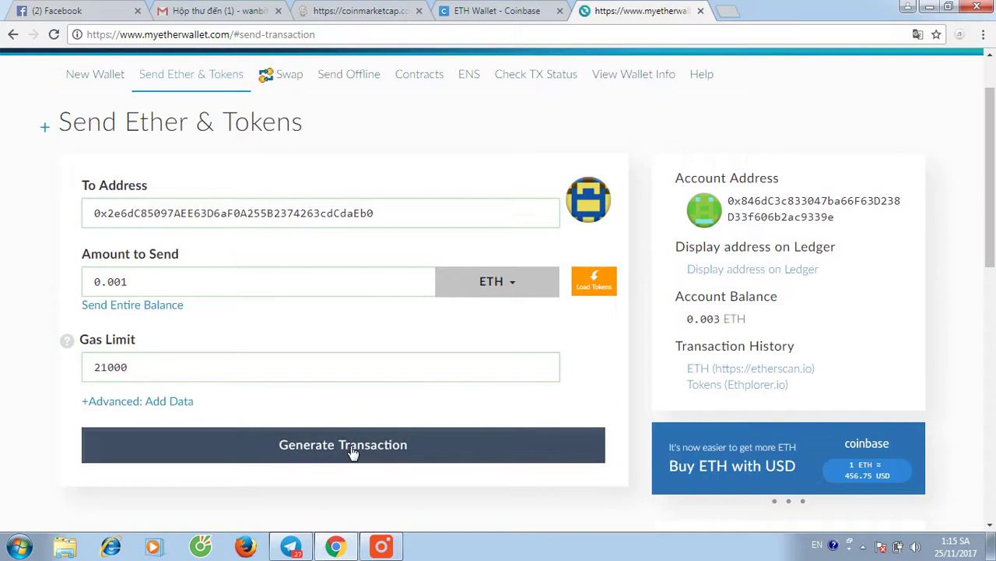
pyautogui.click(350, 451)
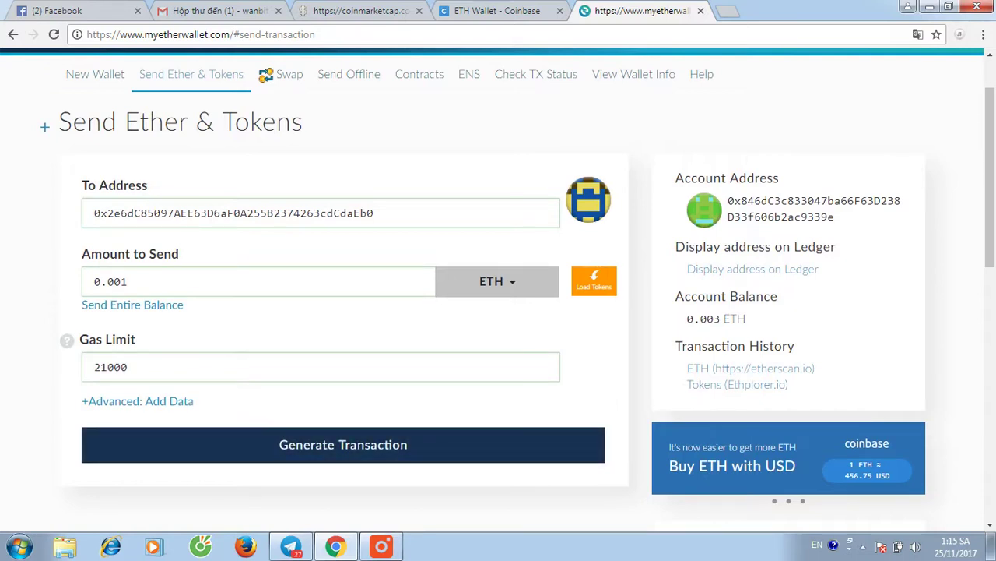
pyautogui.scroll(-1, 313, 346)
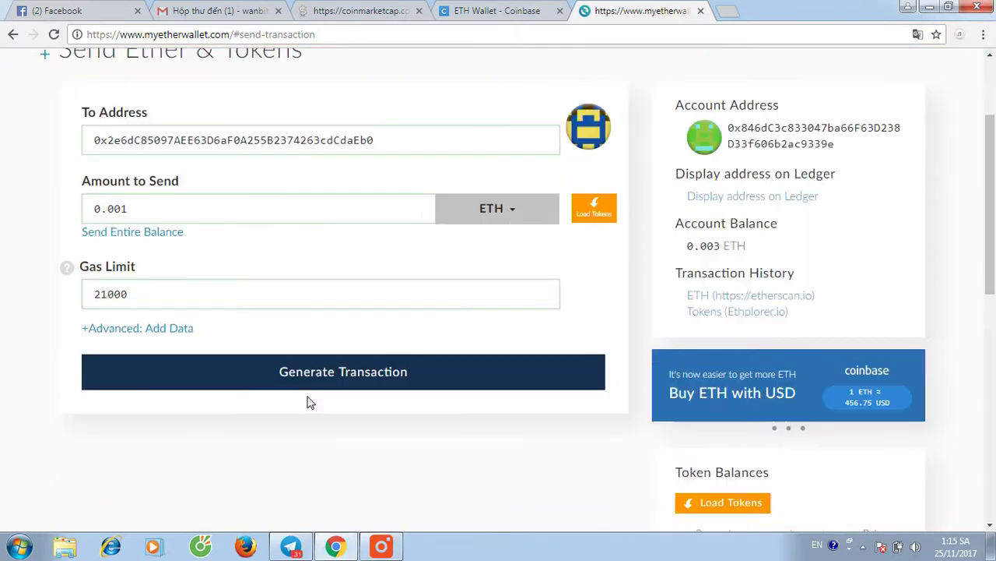
pyautogui.click(310, 373)
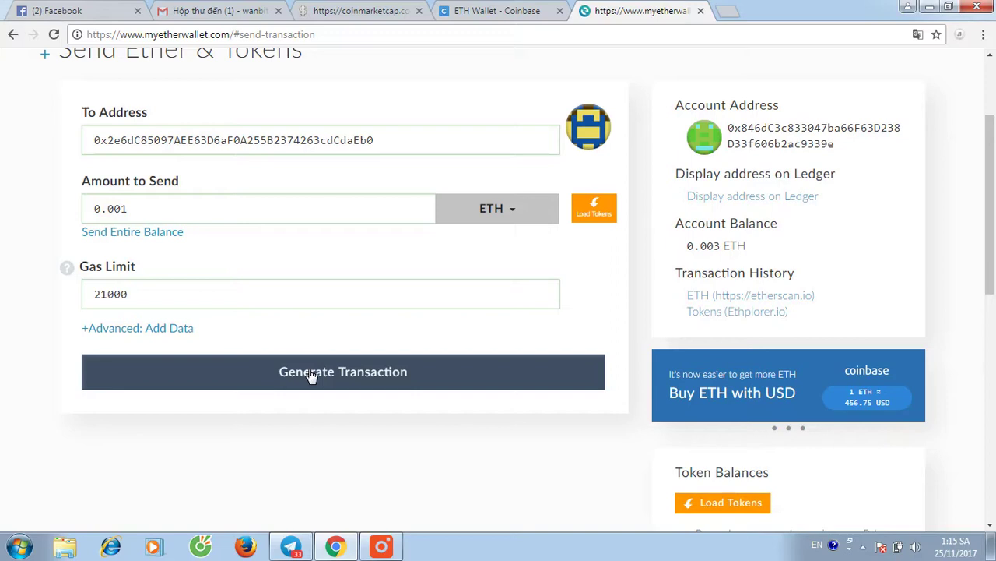
pyautogui.click(310, 376)
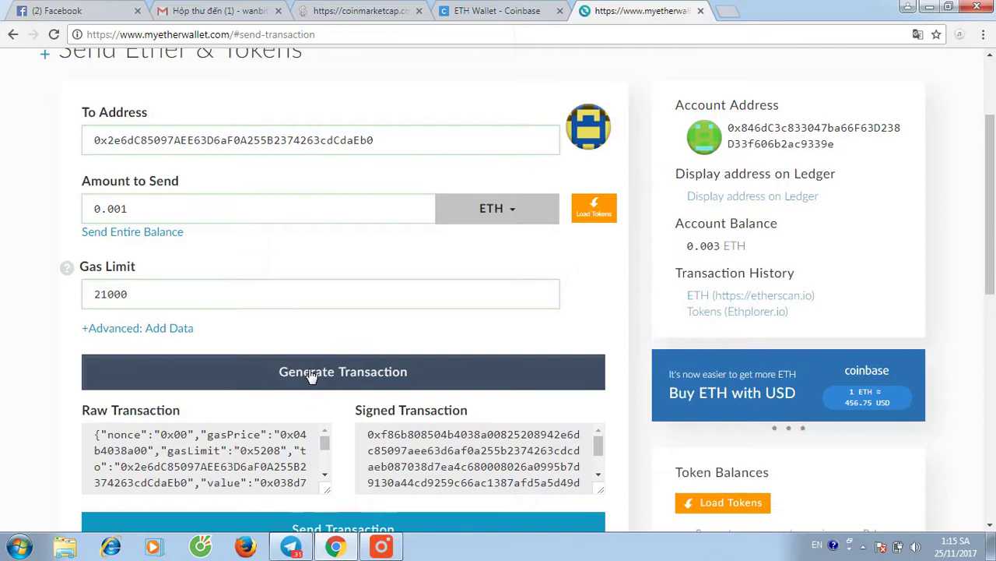
# Send the generated transaction and confirm the 0.001 ETH transfer in the warning dialog
pyautogui.scroll(-4, 310, 383)
pyautogui.scroll(1, 360, 289)
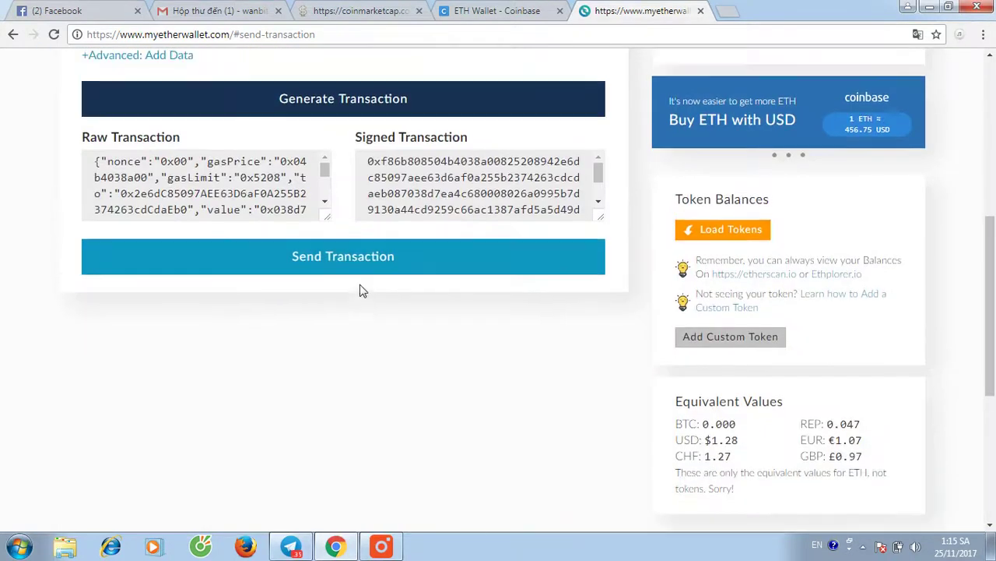
pyautogui.click(351, 316)
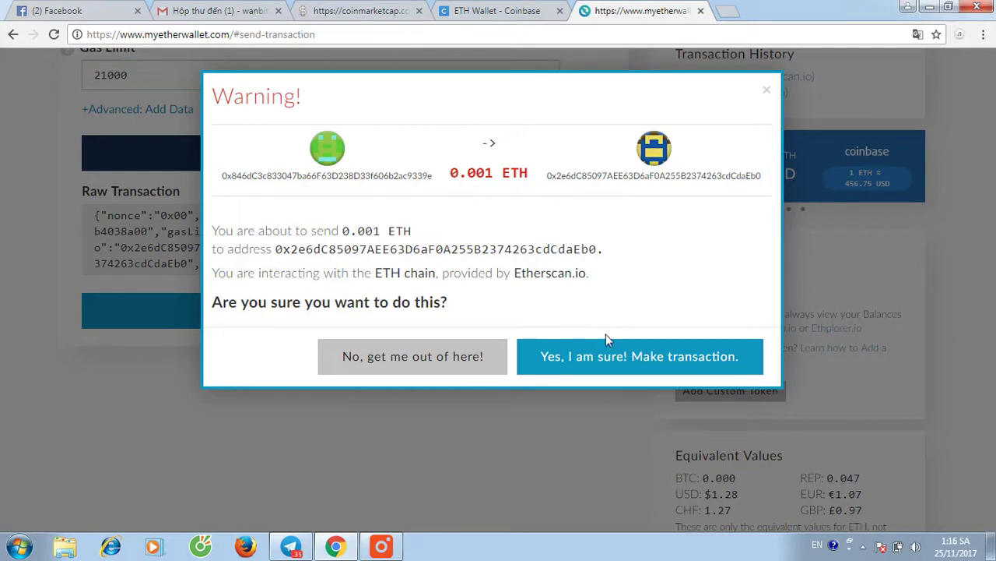
pyautogui.click(620, 361)
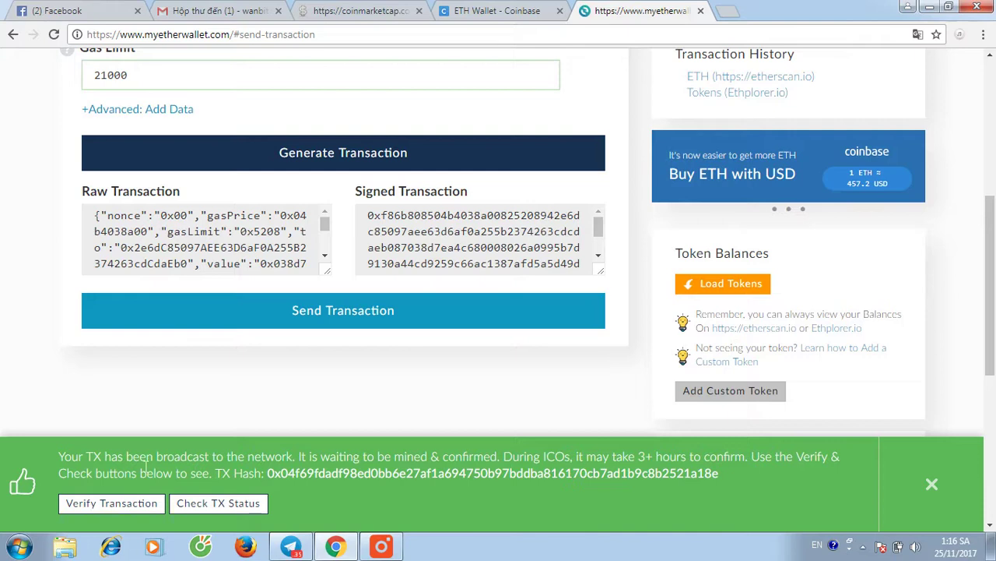
# Verify the broadcast transaction on Etherscan and examine its status and details
pyautogui.scroll(-1, 281, 443)
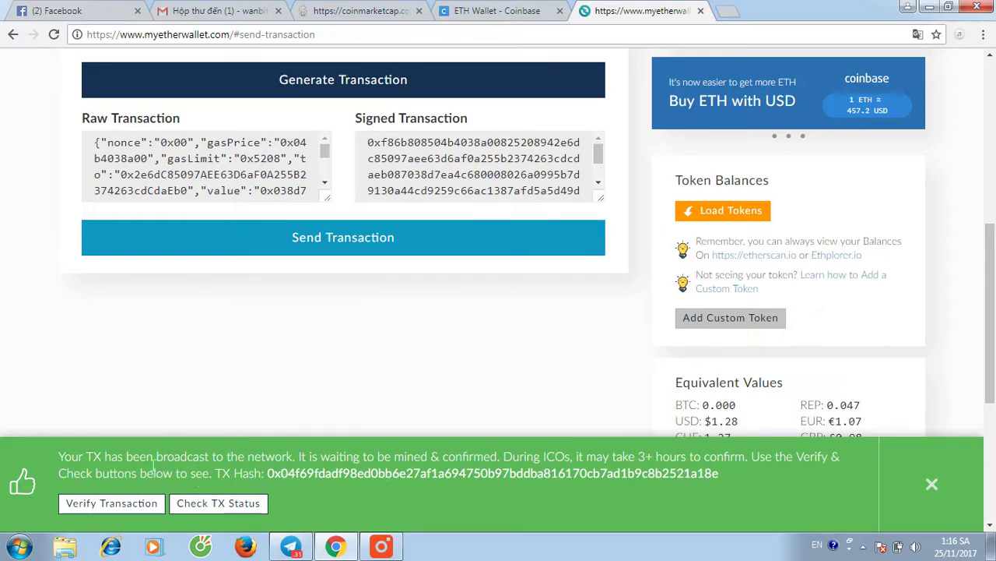
pyautogui.click(118, 504)
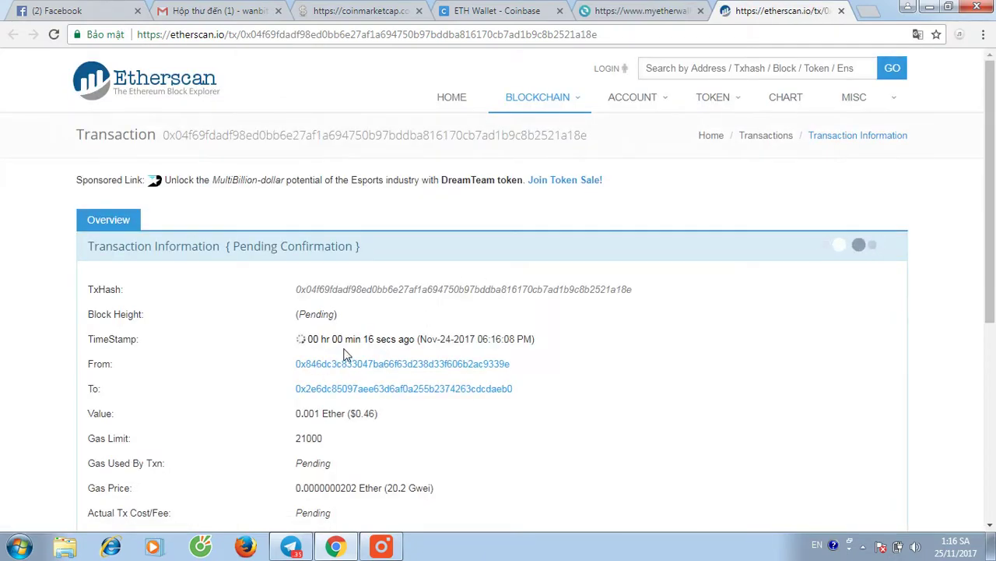
pyautogui.scroll(-1, 572, 348)
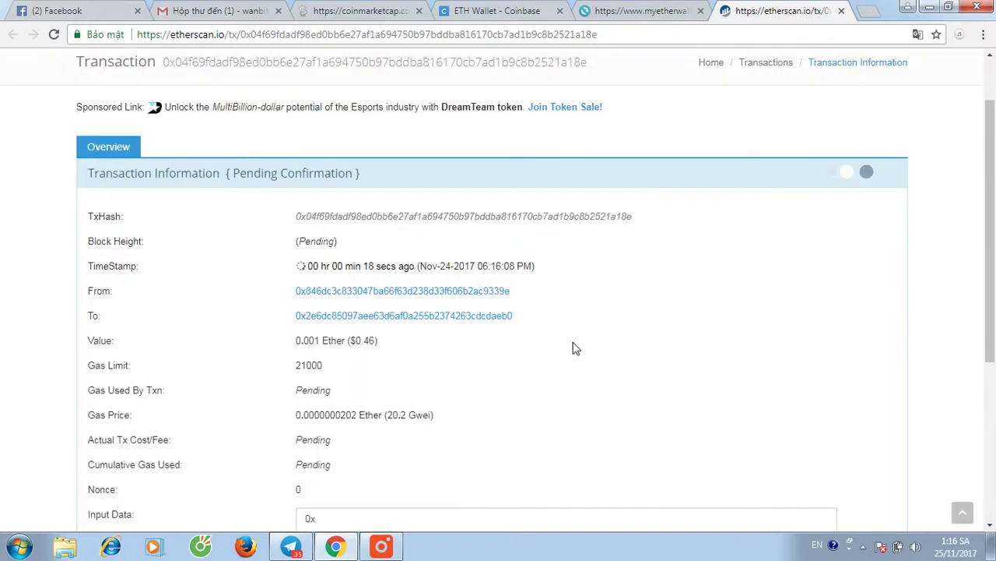
pyautogui.click(381, 546)
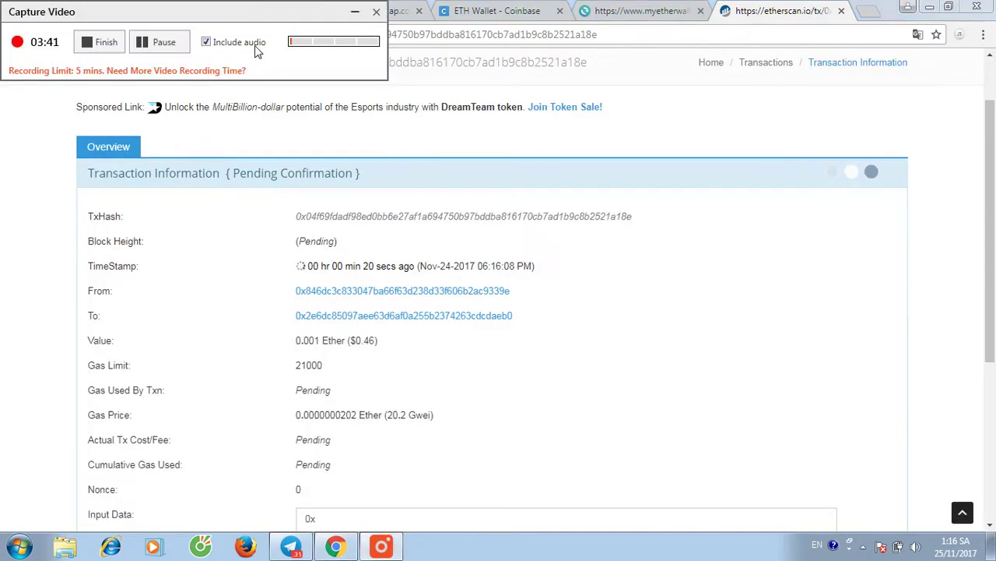
pyautogui.click(355, 12)
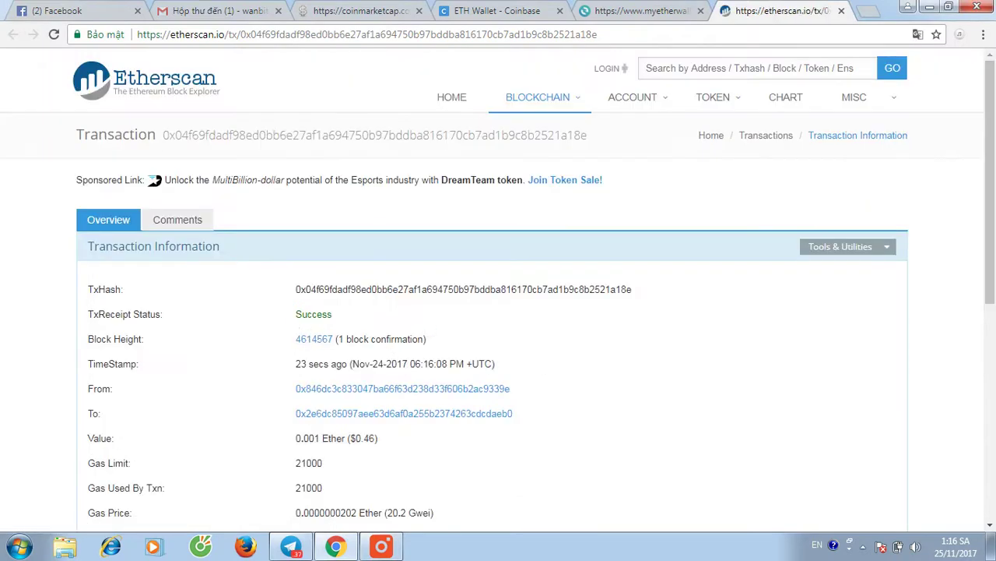
# Return to Coinbase, reload the ETH Wallet page to check for the transfer, and dismiss the sign-in notice
pyautogui.click(510, 10)
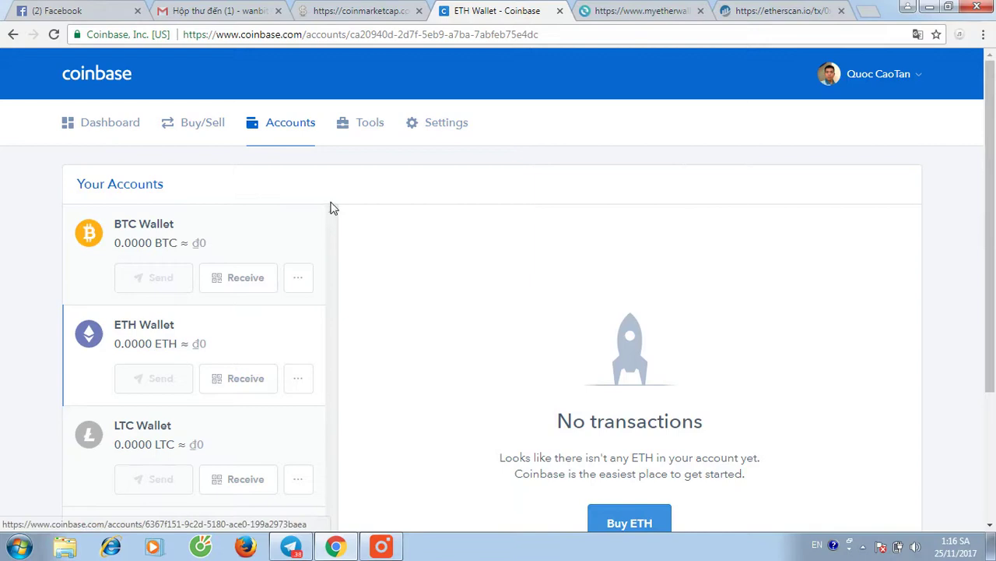
pyautogui.click(54, 34)
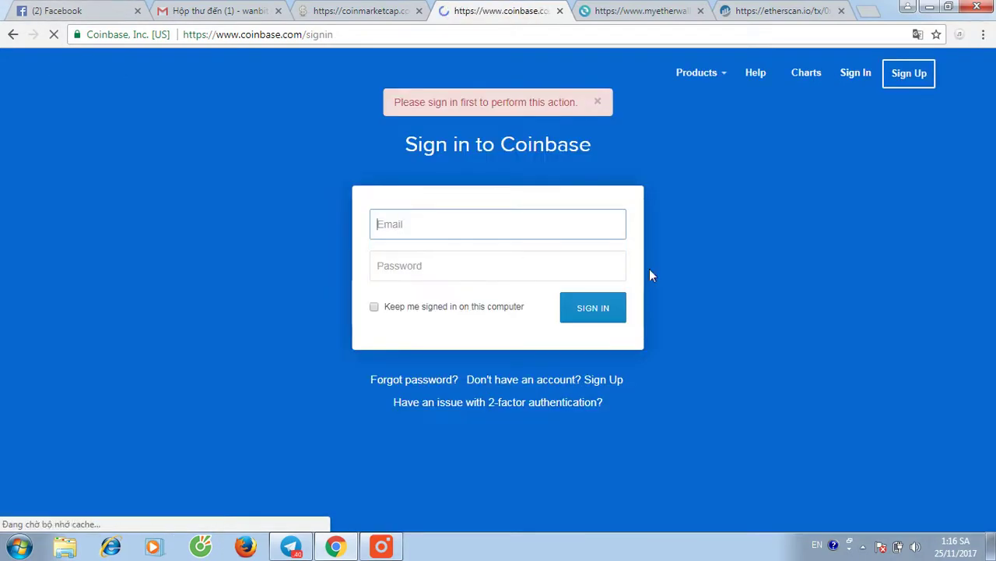
pyautogui.click(599, 102)
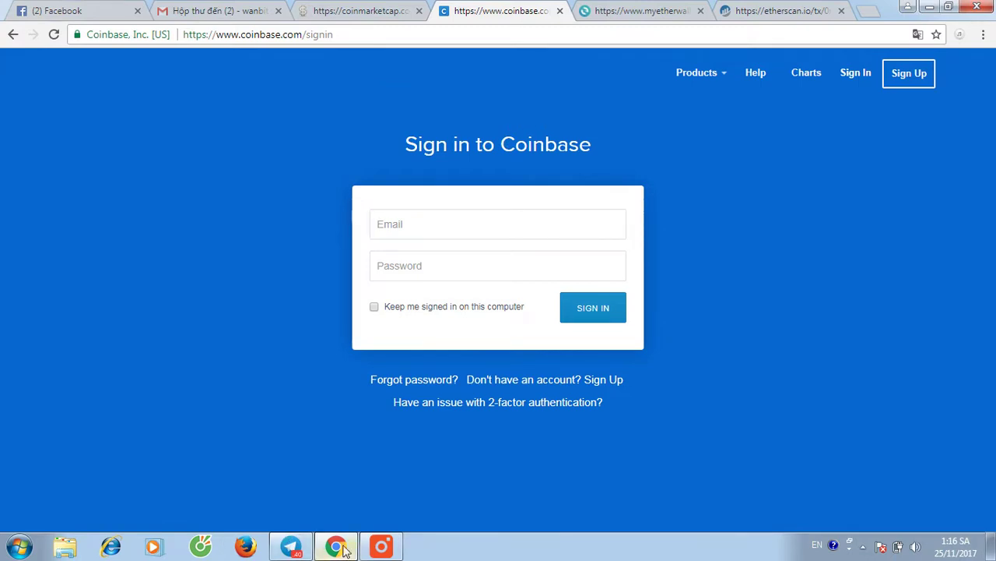
pyautogui.click(386, 533)
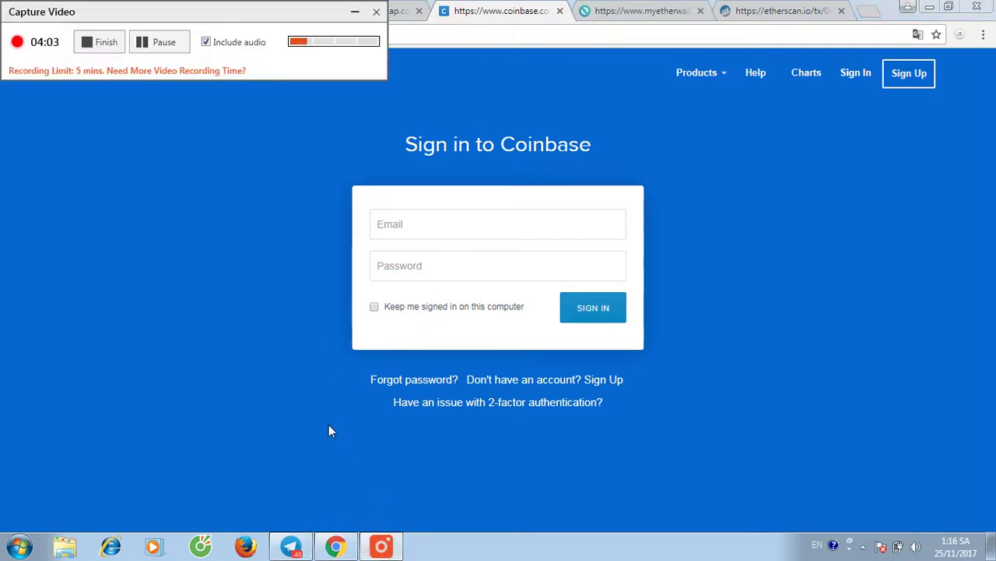